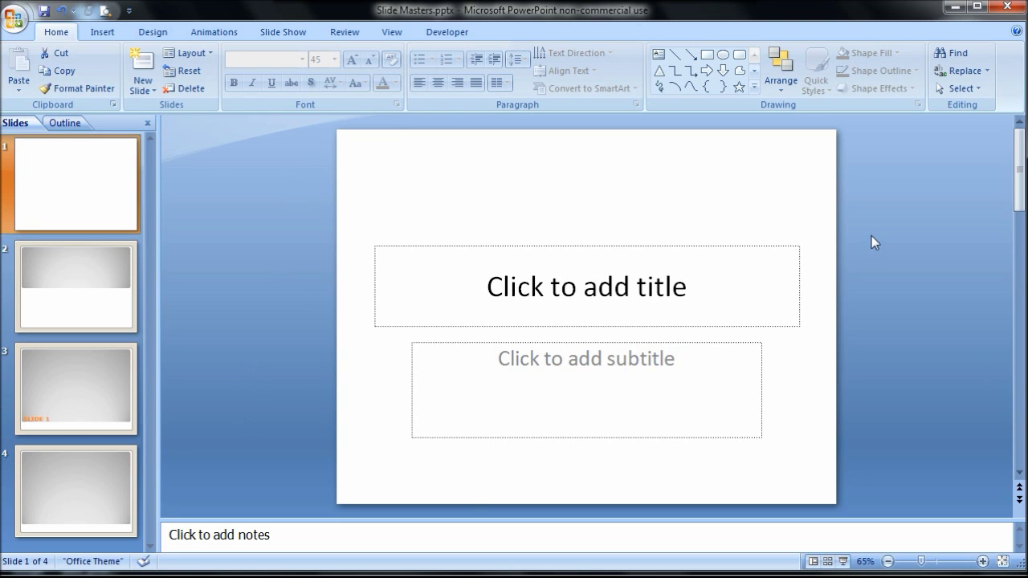
- Show slide 2, then move on to slide 3, the 'SLIDE 1' slide
click(62, 270)
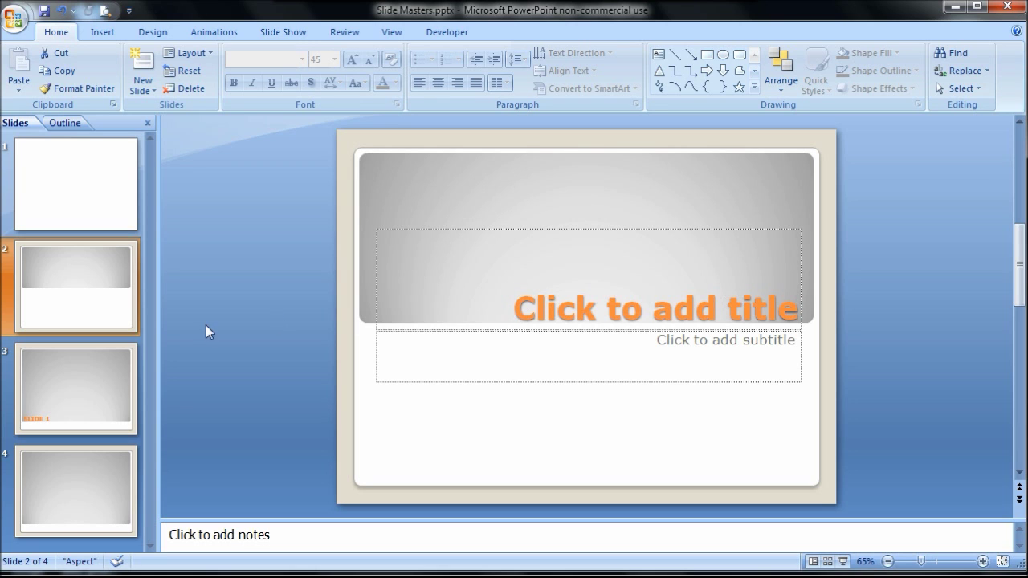
click(96, 361)
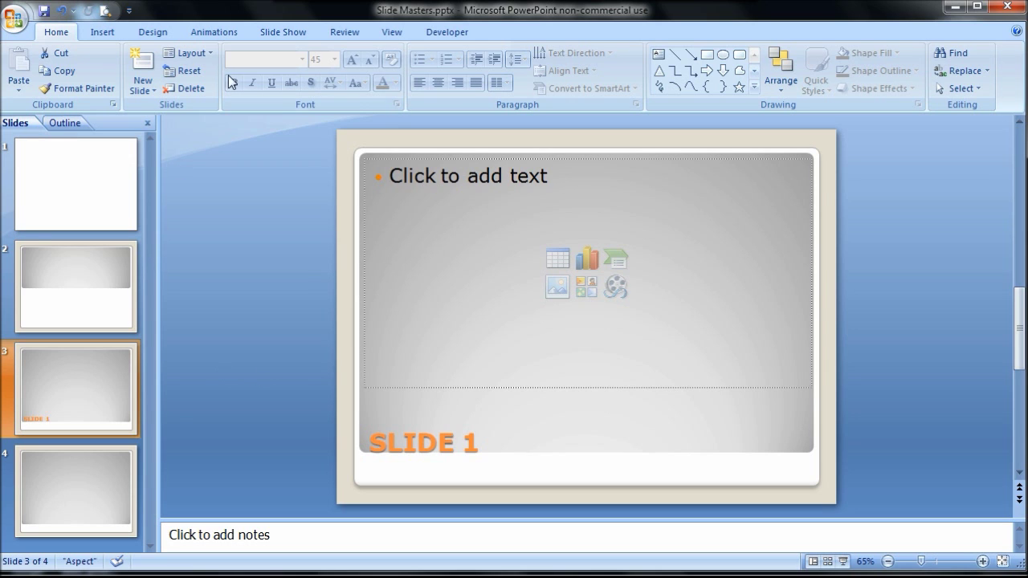
- Bring up the View ribbon's presentation view choices
click(399, 36)
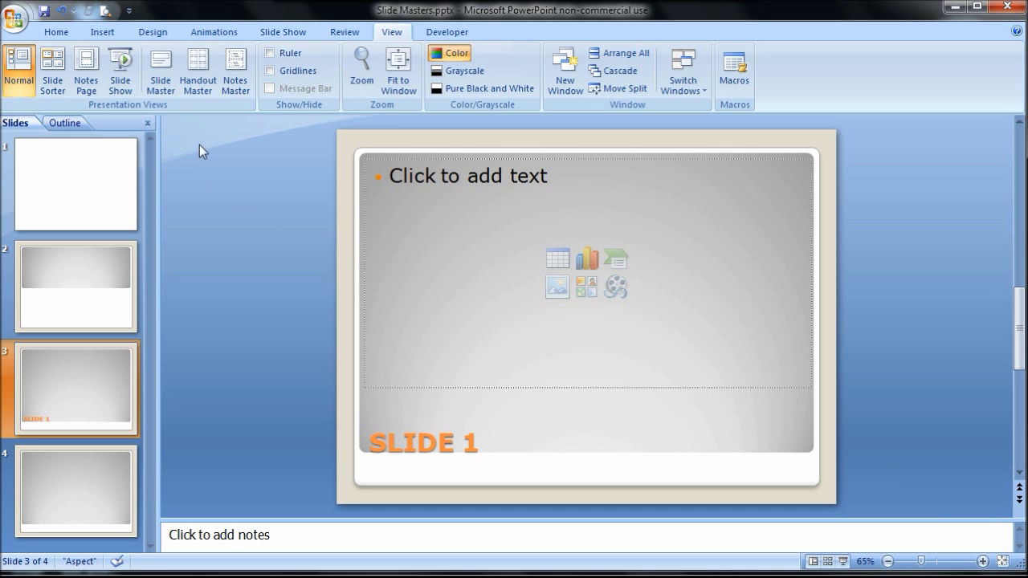
- Enter Slide Master view and select the top master, undoing a trial move of its body placeholder
click(162, 80)
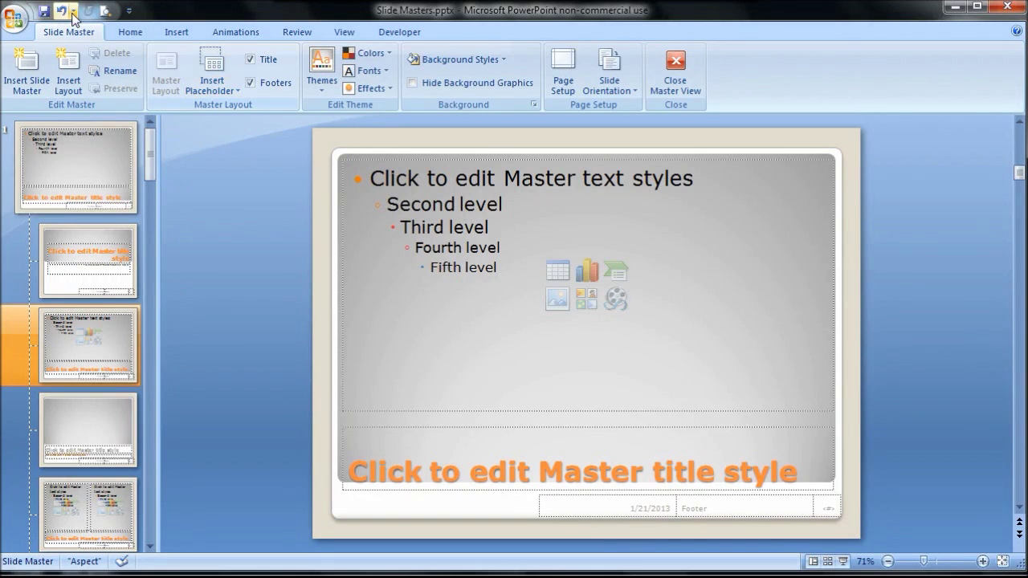
click(47, 178)
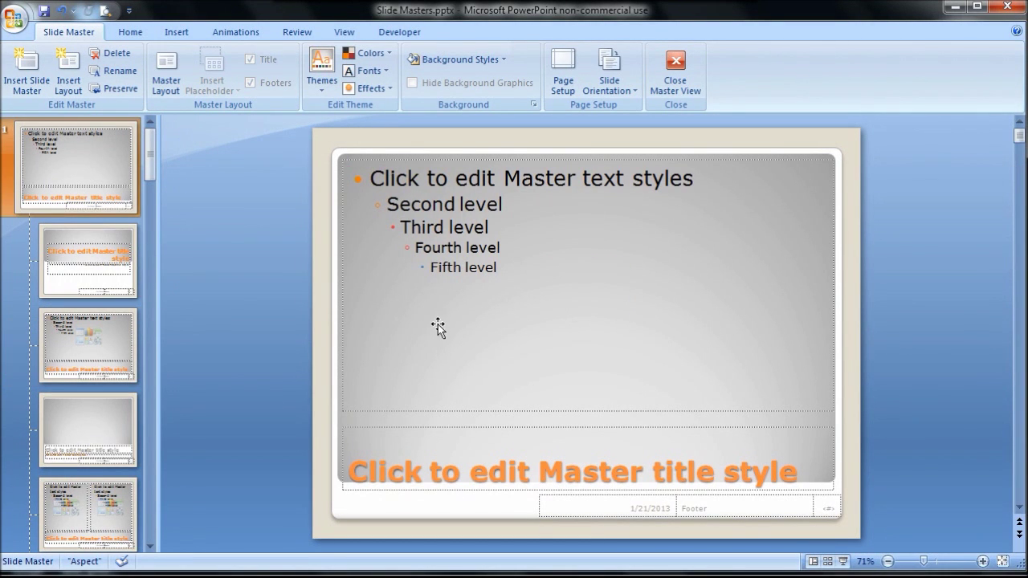
click(362, 386)
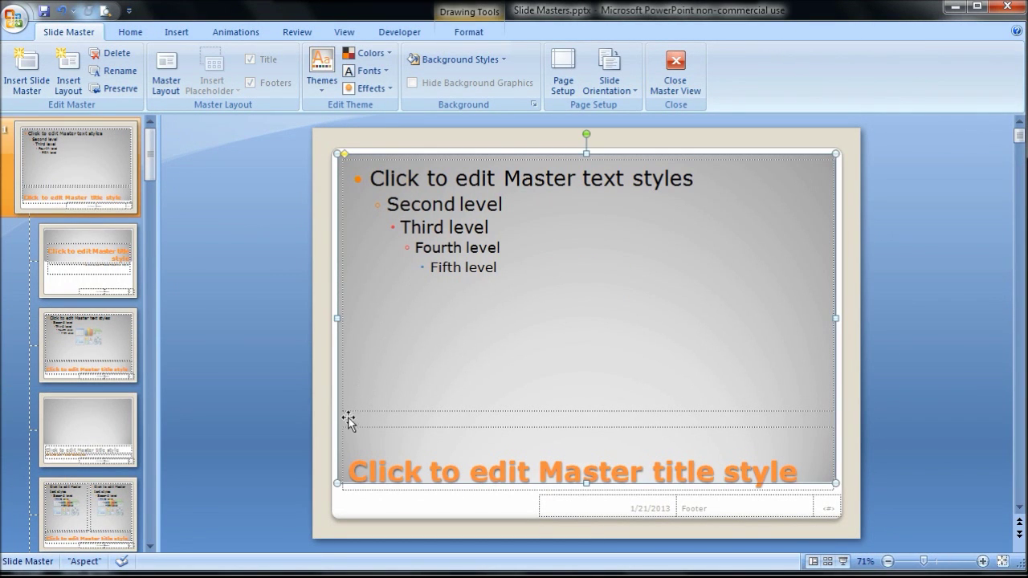
drag(382, 419, 493, 458)
key(ctrl+z)
click(174, 32)
- Draw an orange oval from the Shapes gallery near the middle-right of the master
click(166, 69)
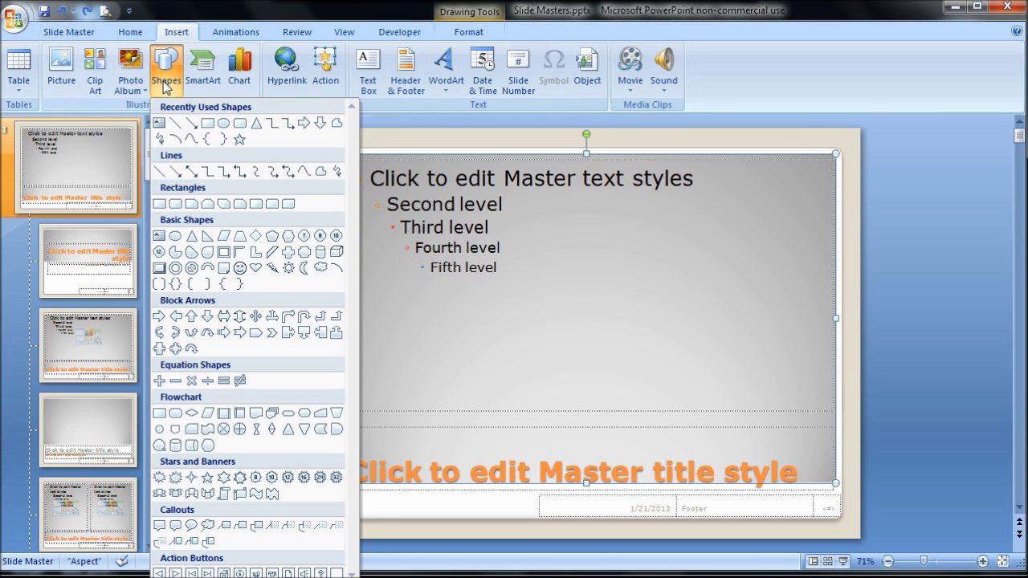
click(223, 123)
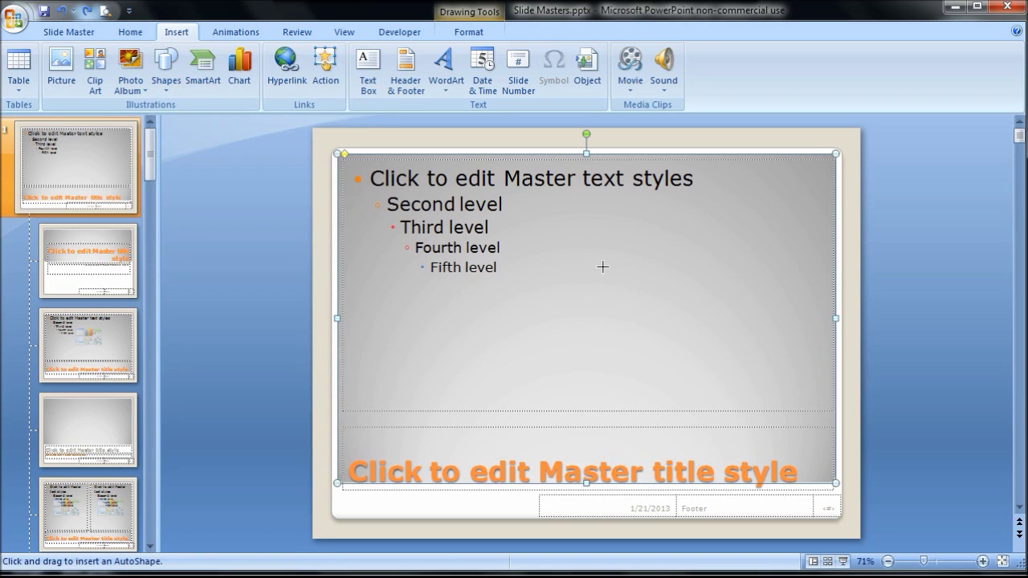
drag(604, 265, 729, 375)
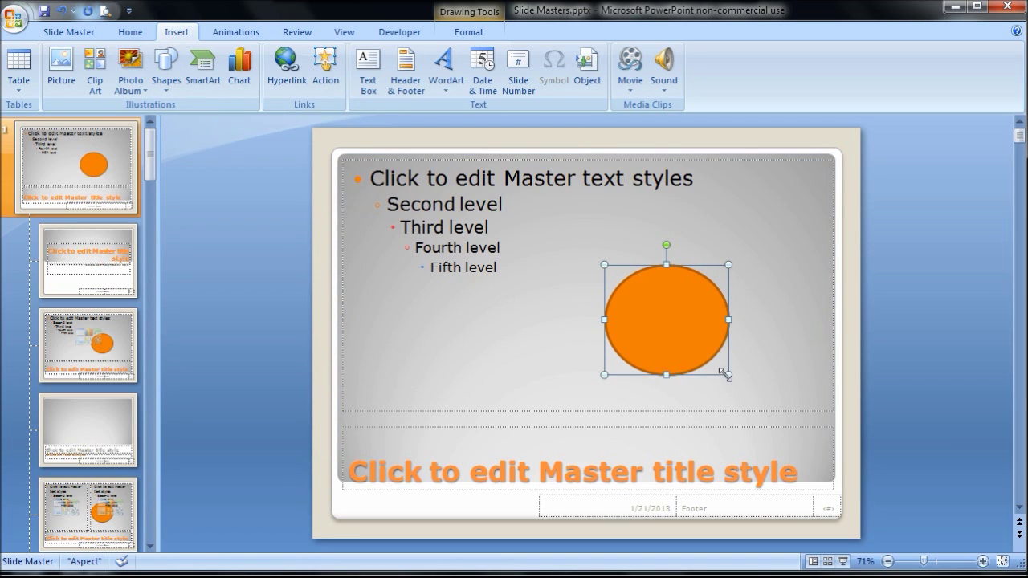
drag(708, 340, 780, 355)
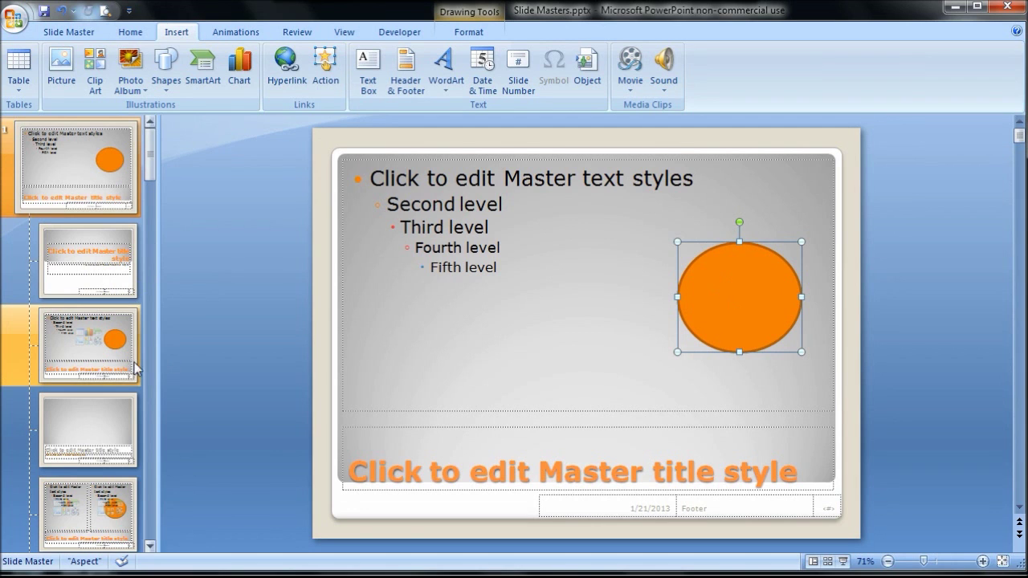
- Check the circle on a layout, then move it to the master's bottom-right corner
scroll(103, 325, down, 3)
click(101, 350)
scroll(92, 351, down, 5)
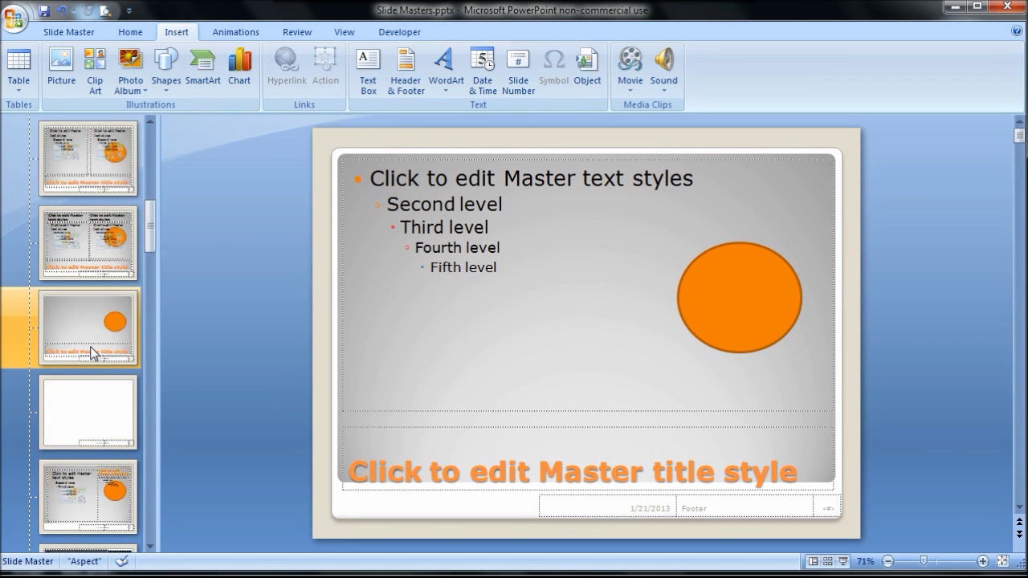
scroll(93, 352, up, 8)
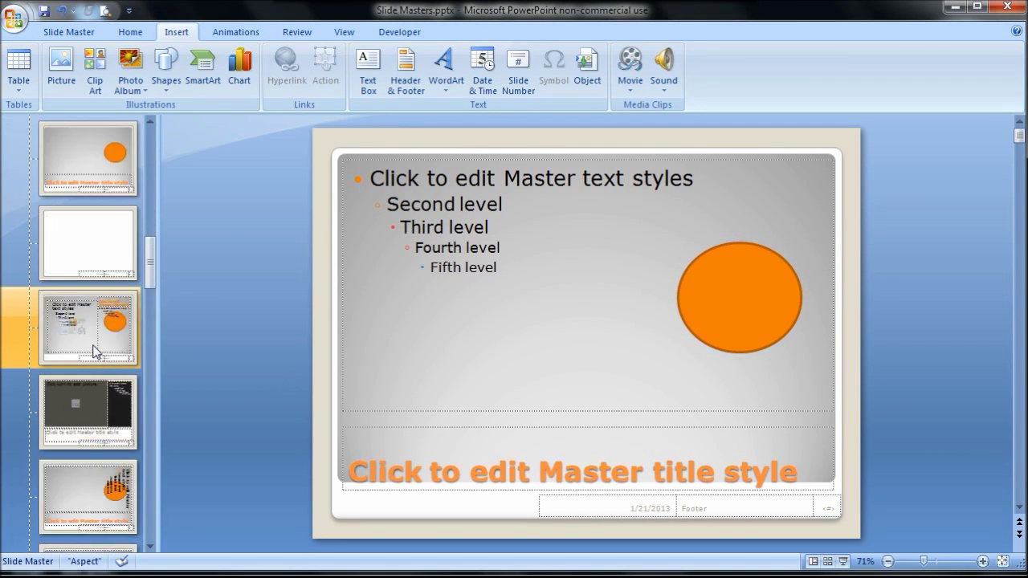
click(724, 275)
drag(725, 275, 782, 465)
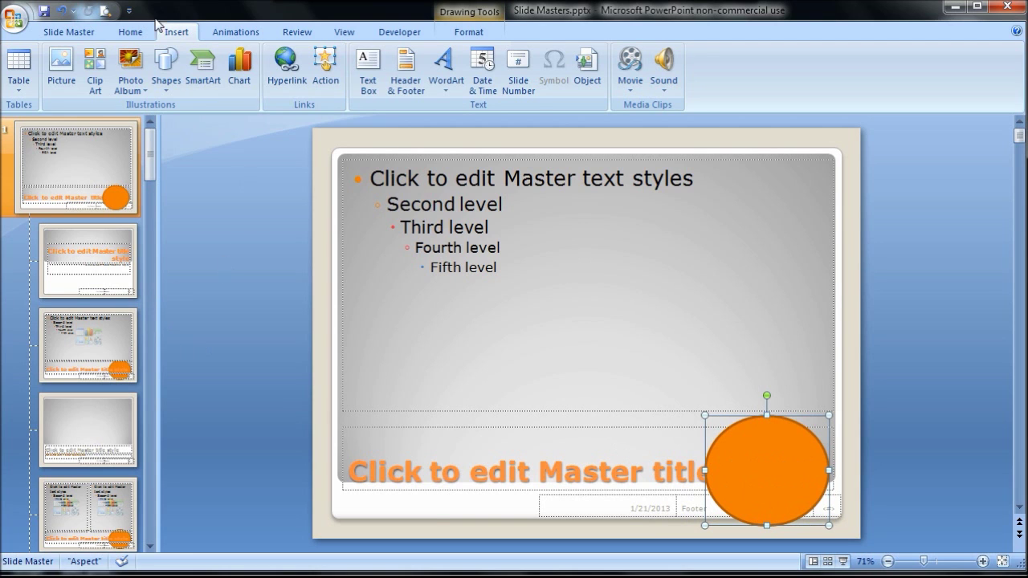
- Close Master View and check that slides 3 and 4 show the orange circle
click(76, 32)
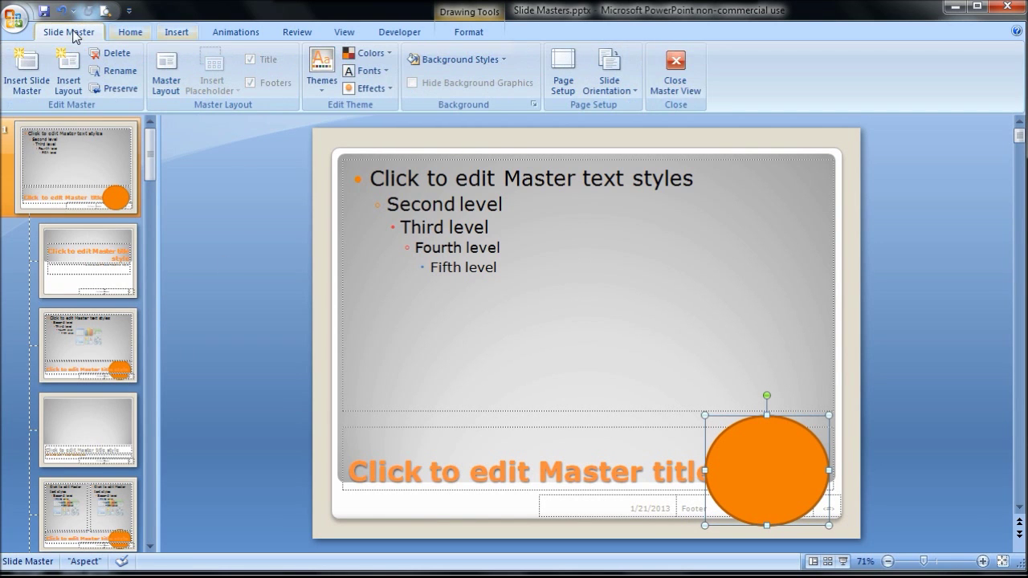
click(672, 82)
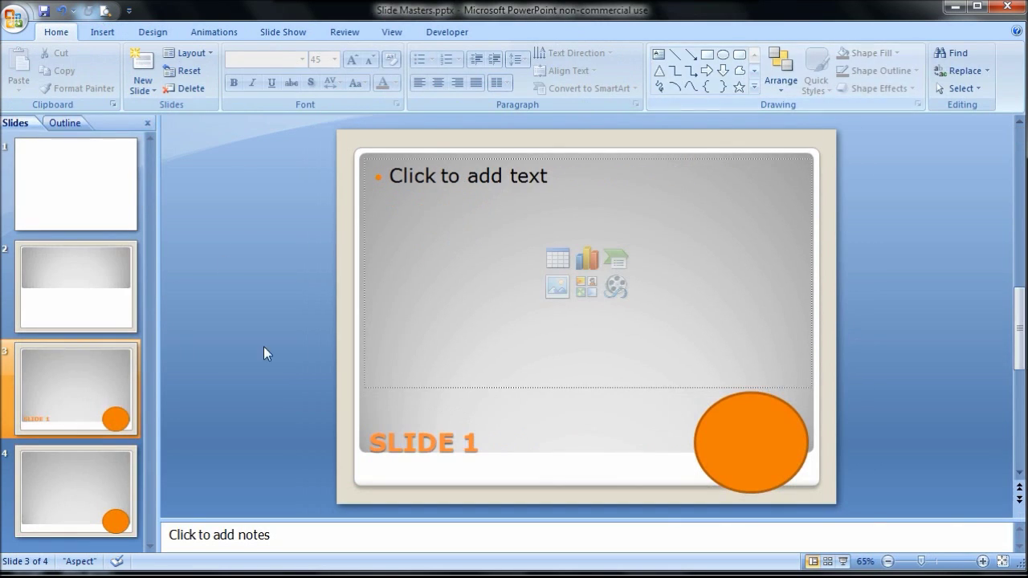
click(110, 372)
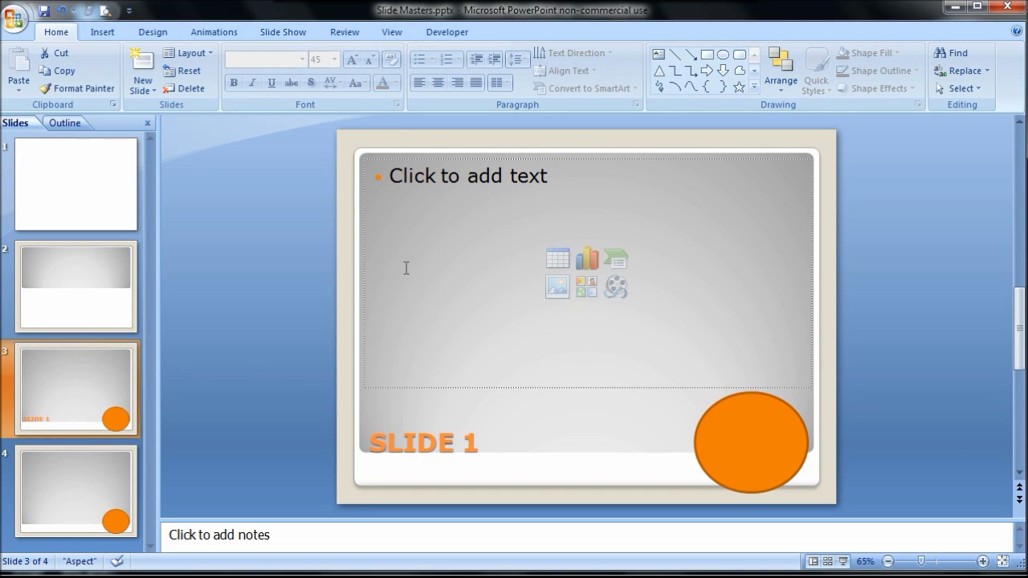
click(89, 488)
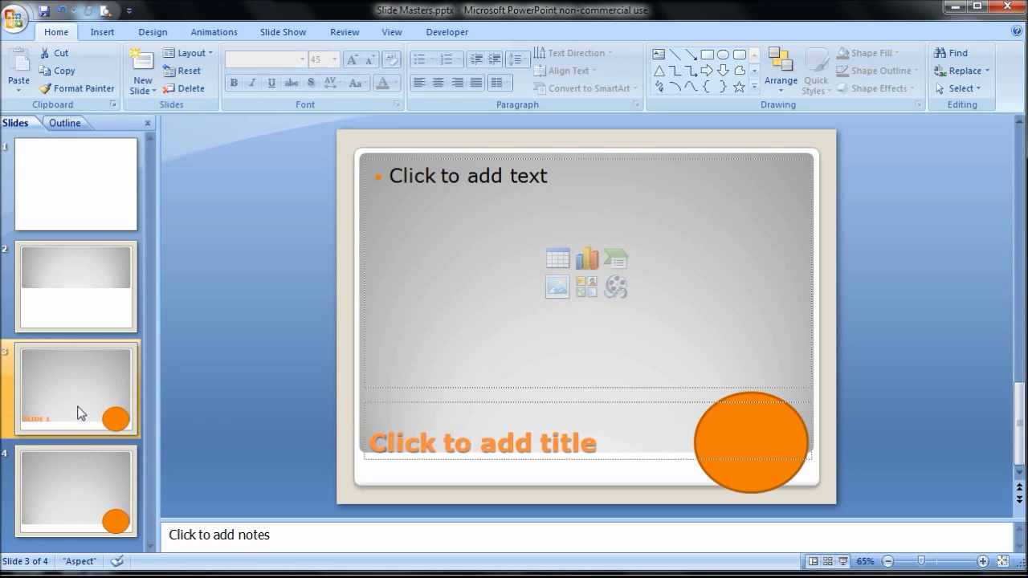
click(80, 415)
click(82, 474)
click(80, 395)
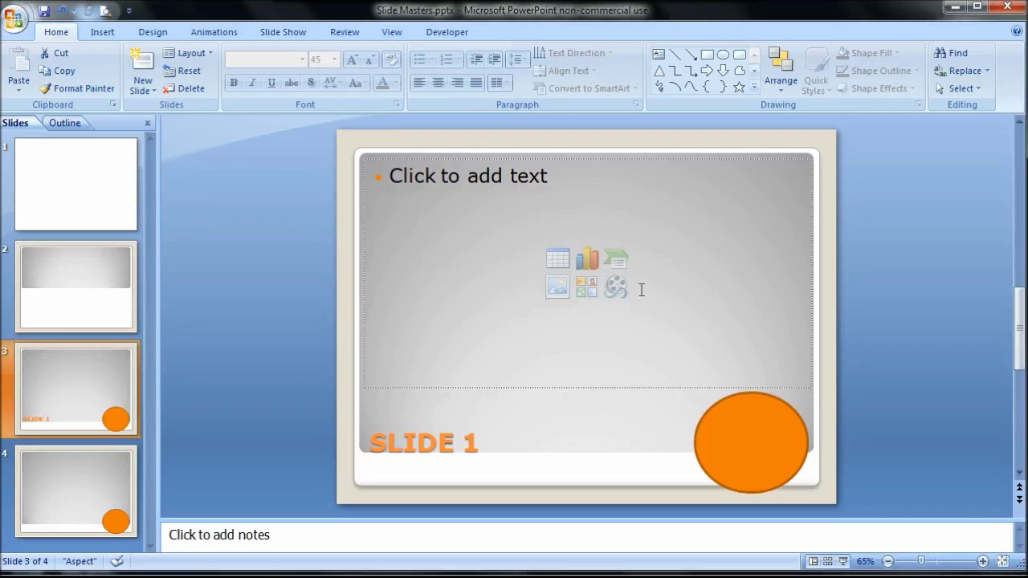
click(473, 175)
- Type the bullets 'Point 1' and 'Point 2' into slide 3's content placeholder
text(Point 1)
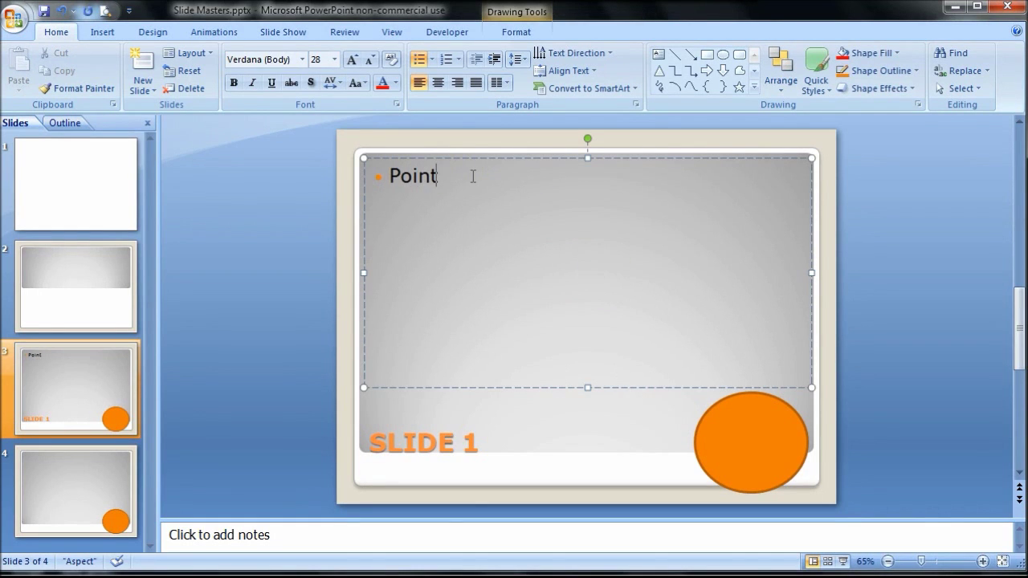
key(Return)
text(Point 2)
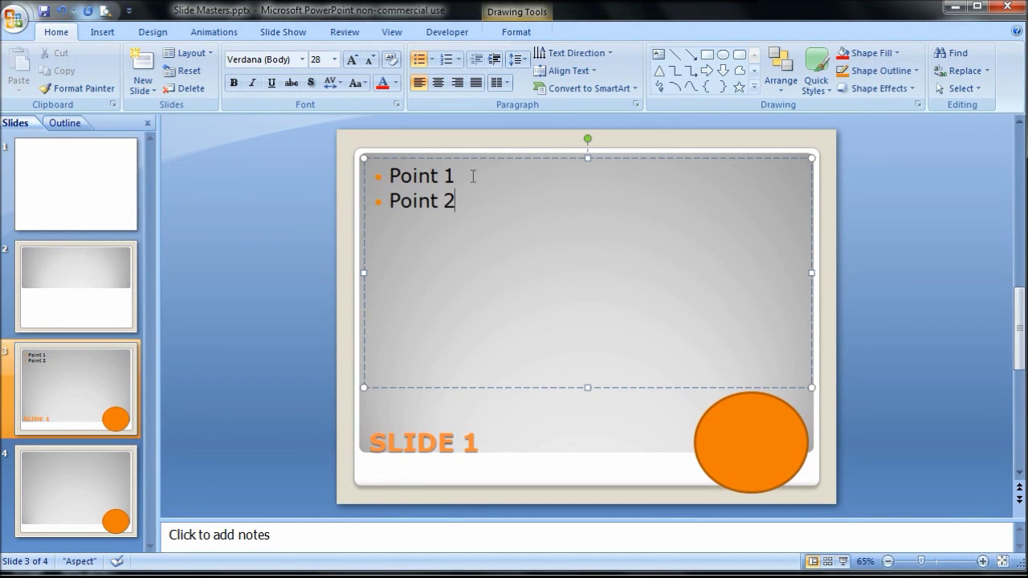
key(Return)
- Deselect the text and try selecting the inherited orange circle on slide 3
click(772, 447)
click(749, 487)
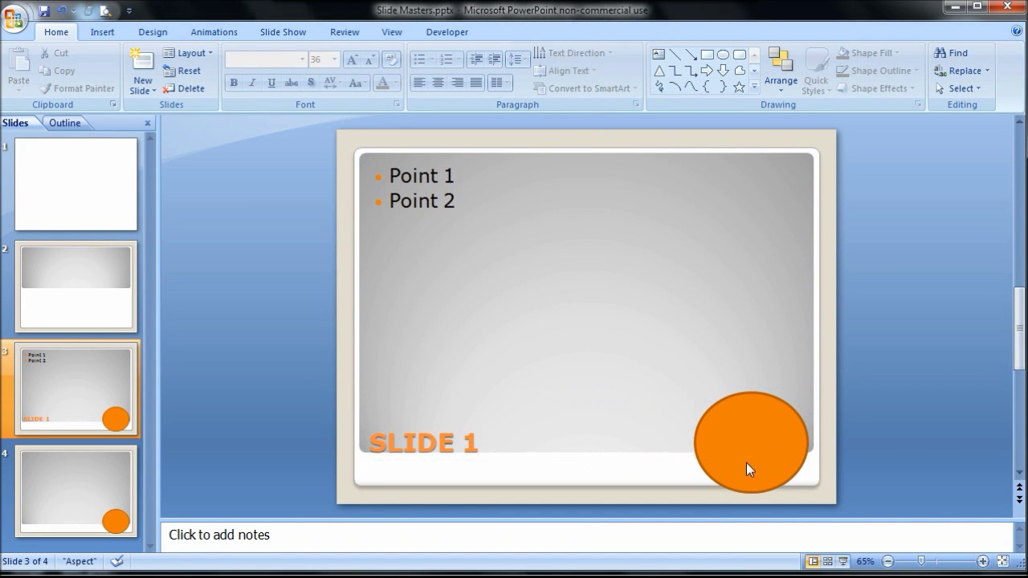
drag(789, 487, 691, 390)
click(393, 33)
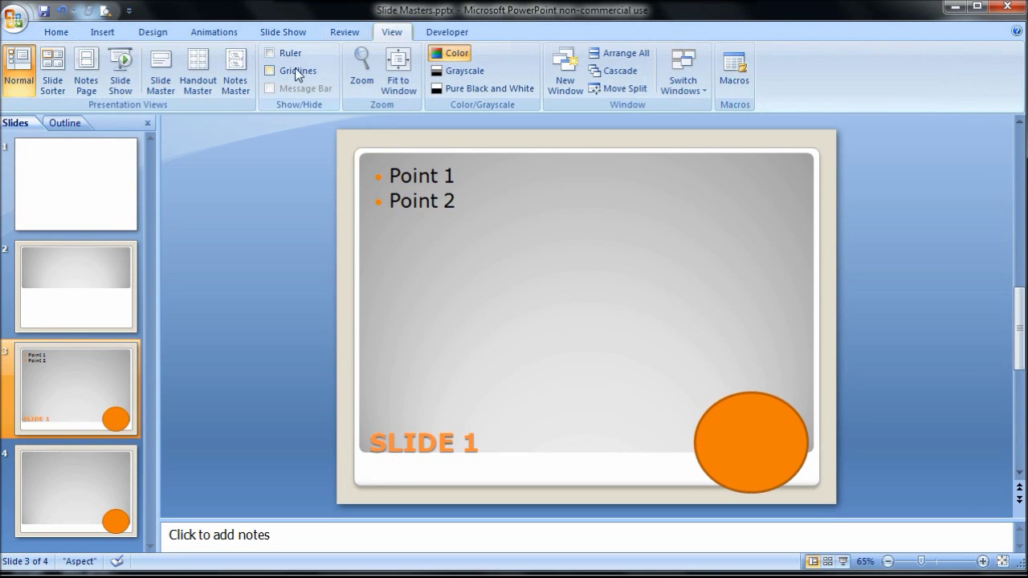
- In Slide Master view, set the top master's body placeholder Shape Fill to Red
click(161, 73)
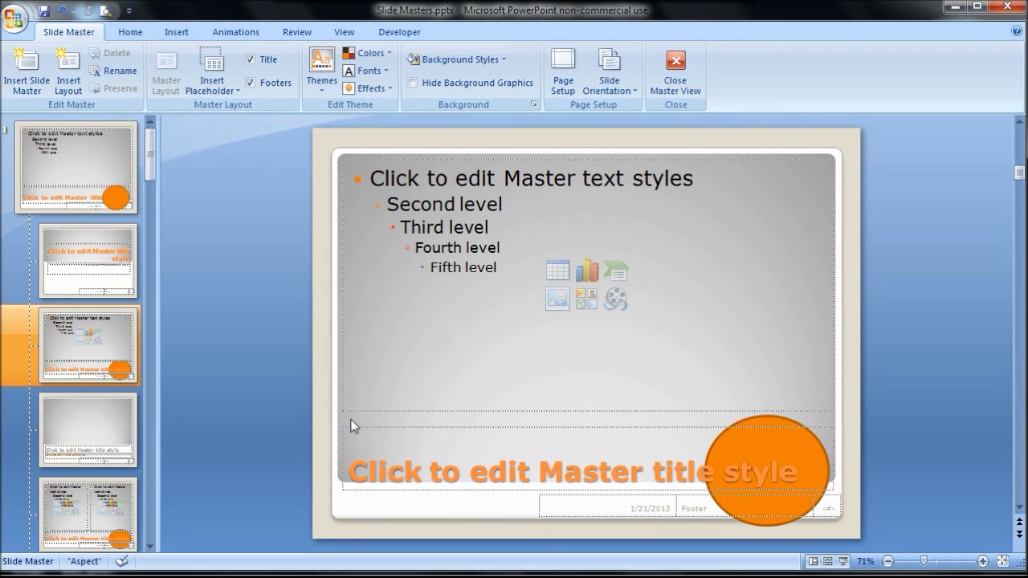
click(67, 139)
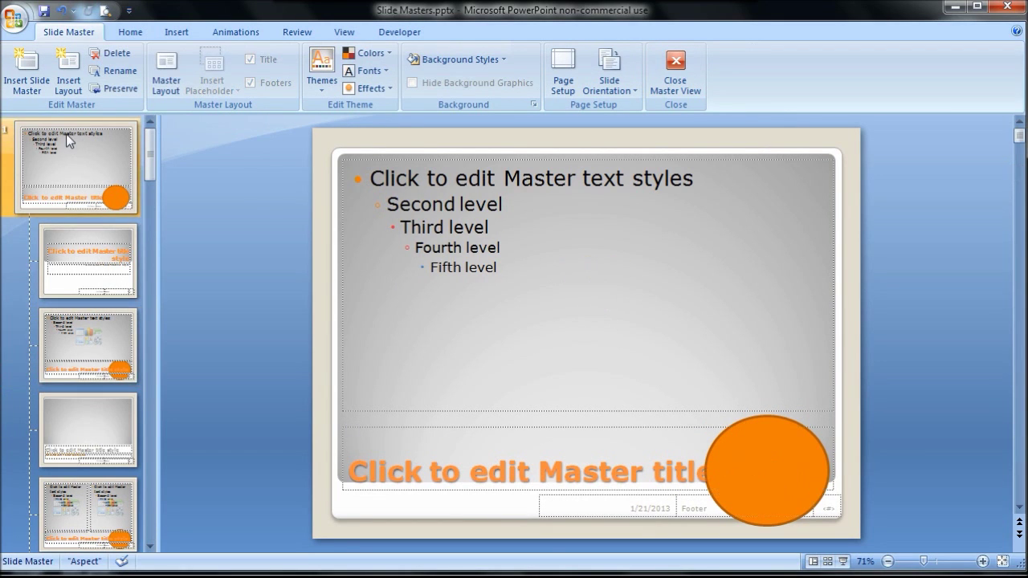
click(343, 419)
click(468, 32)
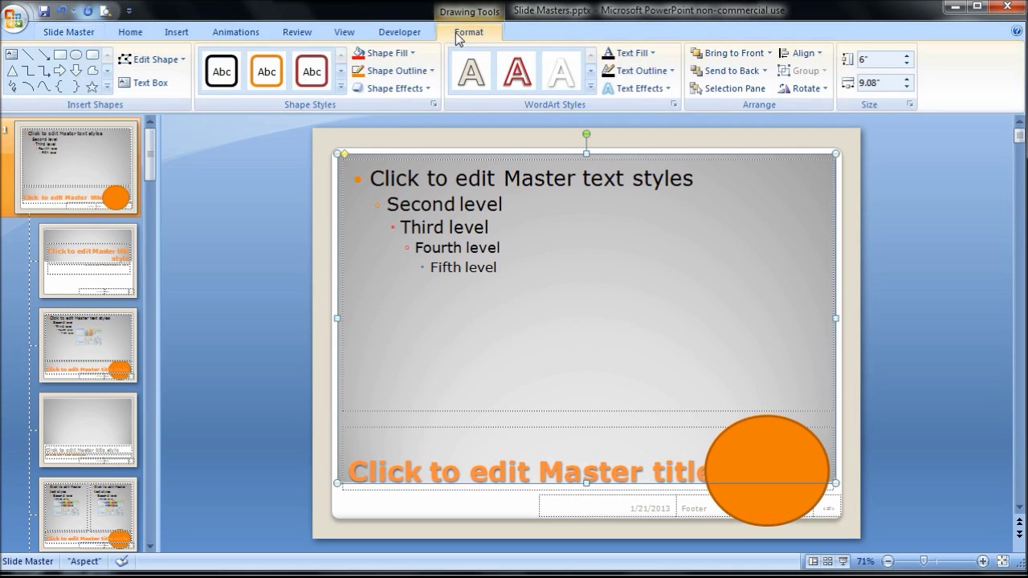
click(389, 54)
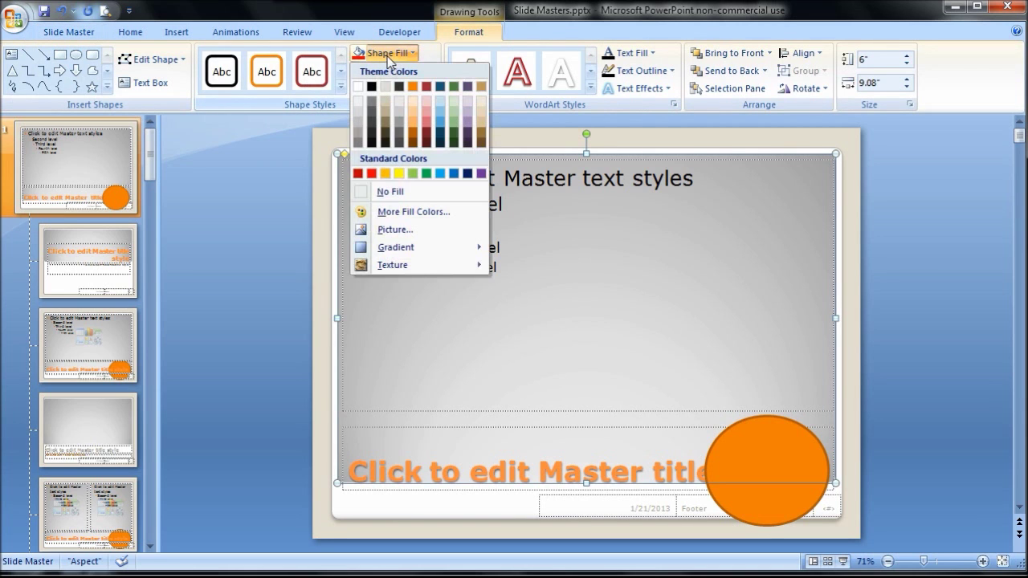
click(371, 173)
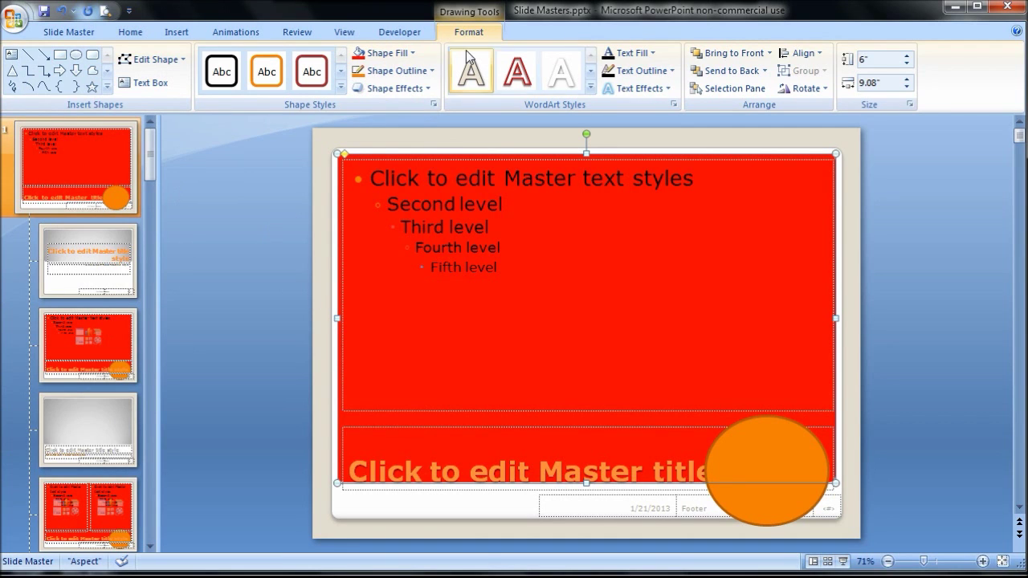
click(129, 34)
click(95, 34)
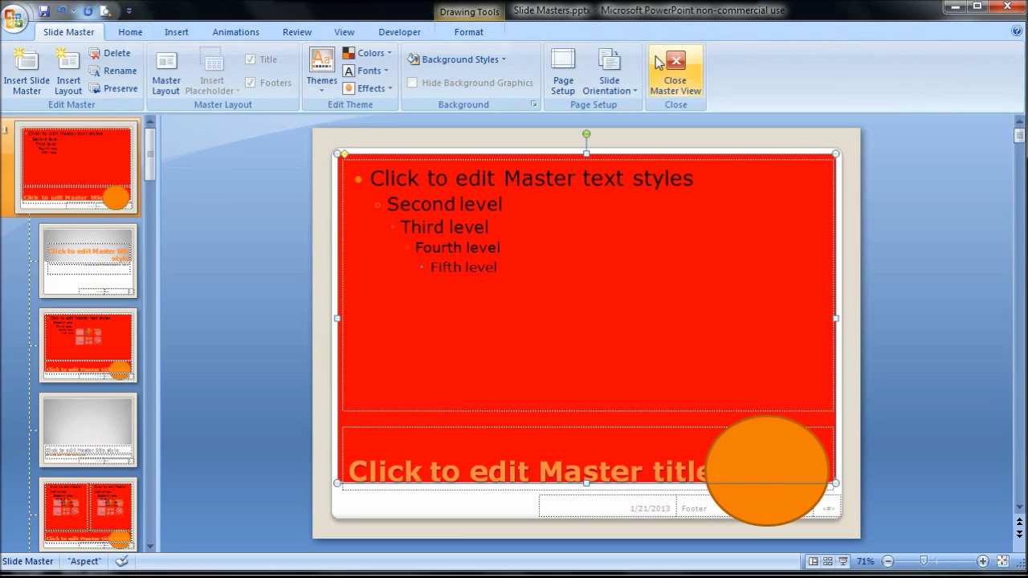
- Close Master View so slides 3 and 4 show the red content fill
click(675, 70)
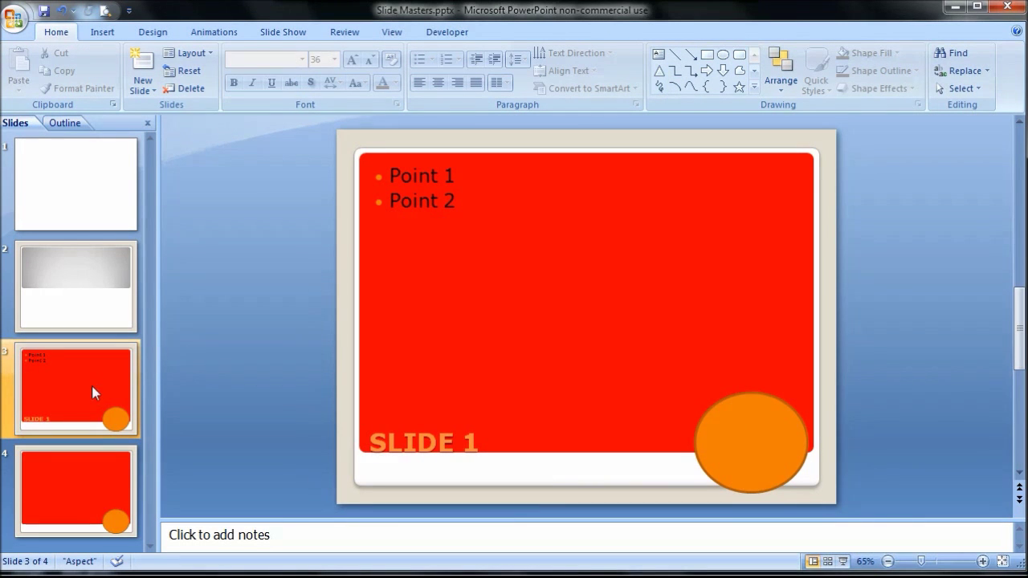